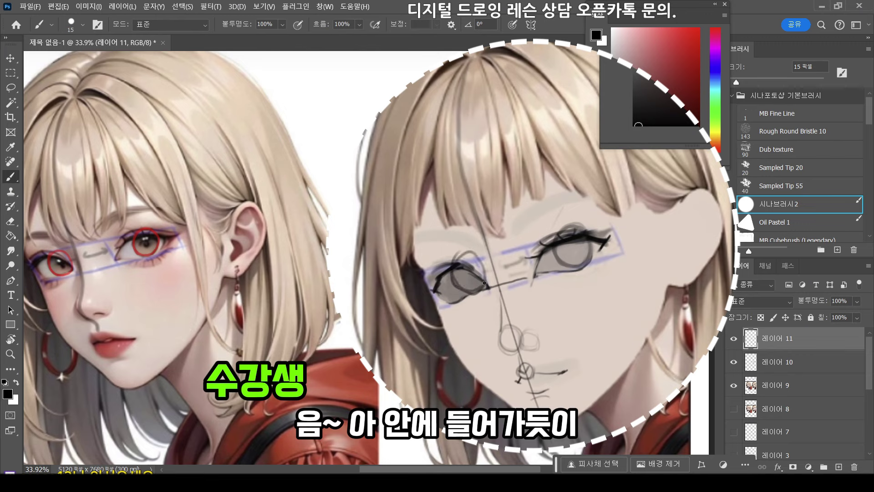
Step: Erase the stray sketch strokes around the upper lid of the right-hand eye on the redrawn face's layer 레이어 11
key(e)
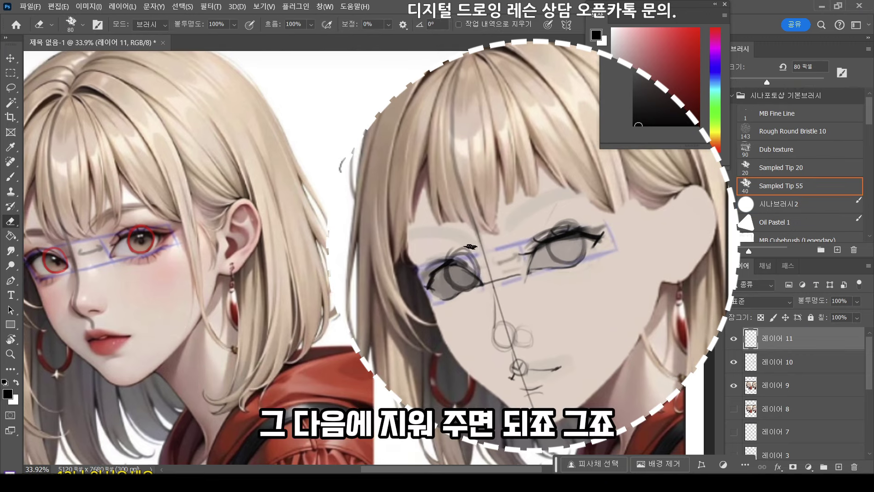
drag(550, 235, 571, 227)
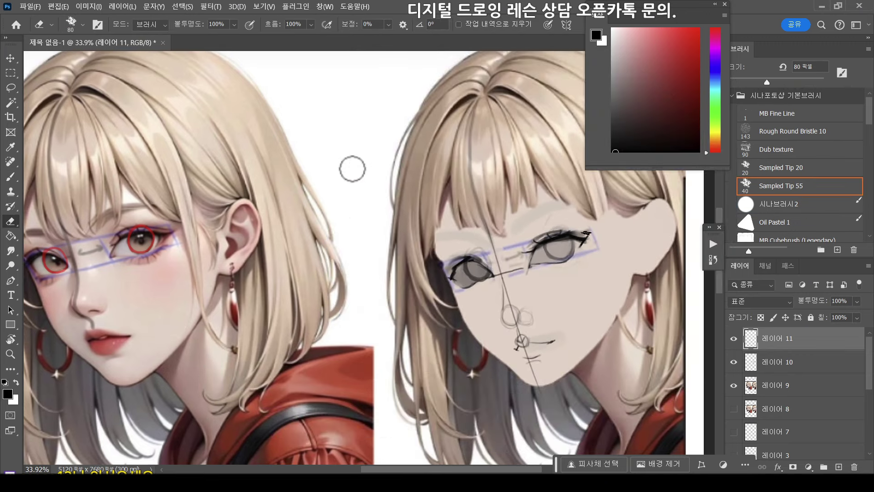
key(z)
drag(591, 274, 568, 340)
drag(567, 339, 535, 328)
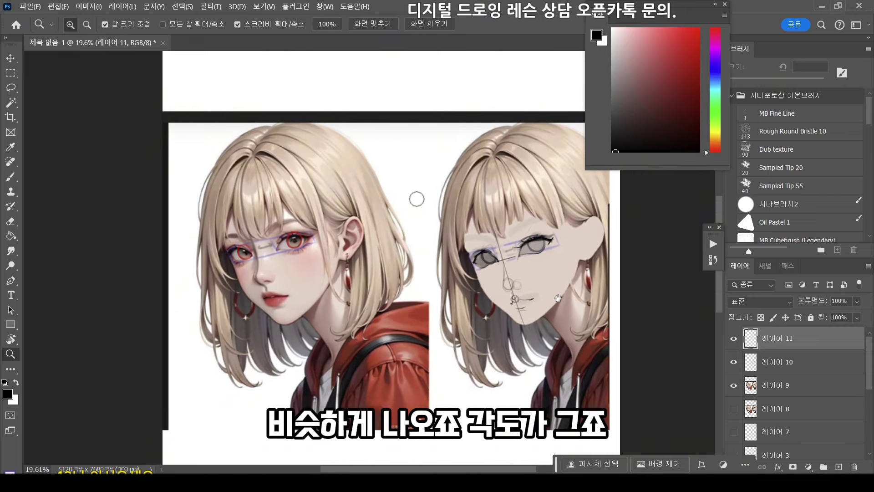
scroll(558, 291, up, 2)
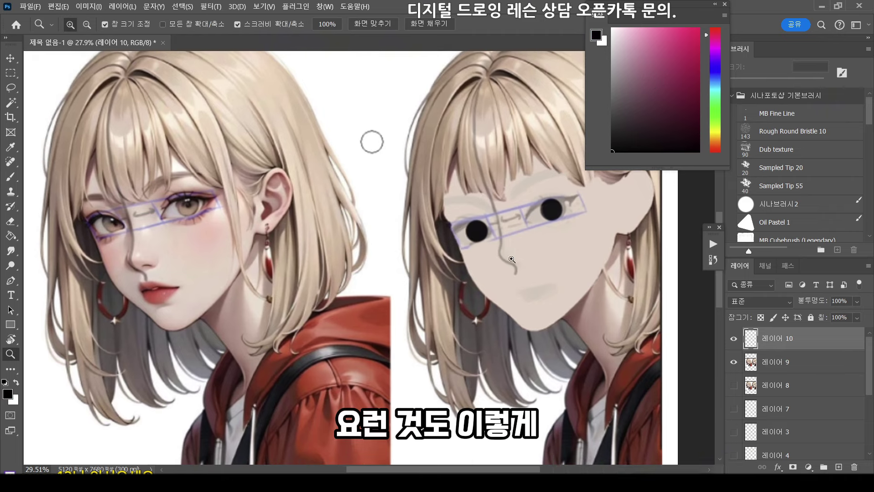
Step: Cover the old nose line on the redrawn face with an enlarged brush, using skin tone sampled from the cheek
drag(372, 142, 343, 150)
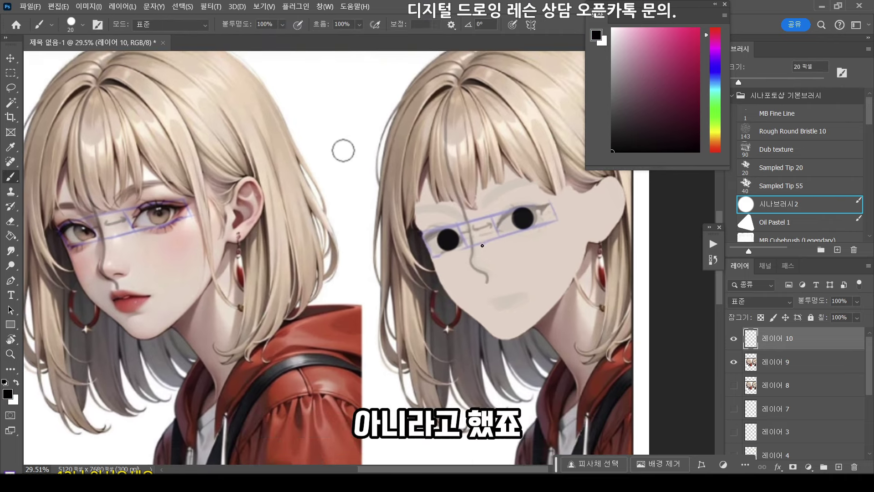
key(bracketright)
key(bracketright)
key(bracketright)
key(bracketright)
key(bracketright)
key(bracketright)
key(bracketright)
key(bracketright)
key(bracketright)
alt+click(500, 289)
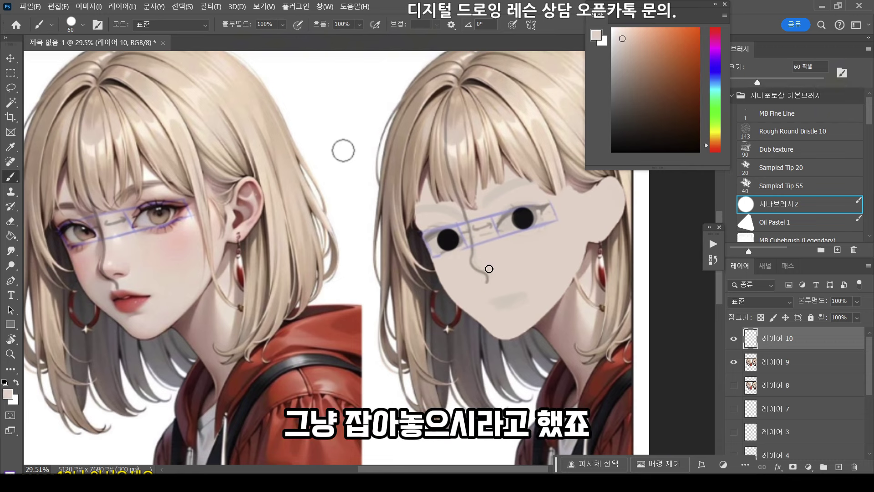
Step: Draw a thin black centre line from the brow to the chin of the redrawn face with a 9 px brush
key(bracketleft)
key(bracketleft)
key(bracketleft)
key(bracketleft)
key(bracketleft)
key(bracketleft)
key(bracketleft)
key(bracketleft)
key(bracketleft)
key(bracketleft)
key(bracketleft)
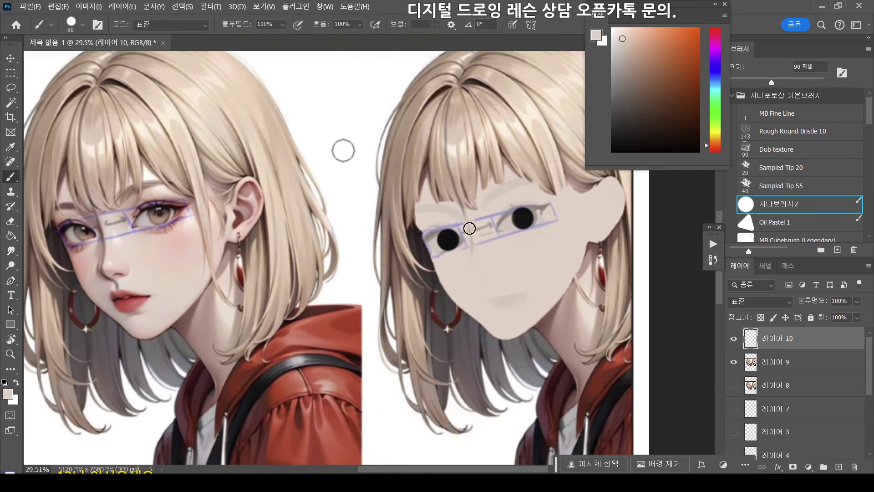
key(d)
drag(465, 237, 501, 339)
key(ctrl+z)
mouse_move(458, 203)
mouse_down()
mouse_move(517, 354)
mouse_move(504, 339)
mouse_up()
key(ctrl+z)
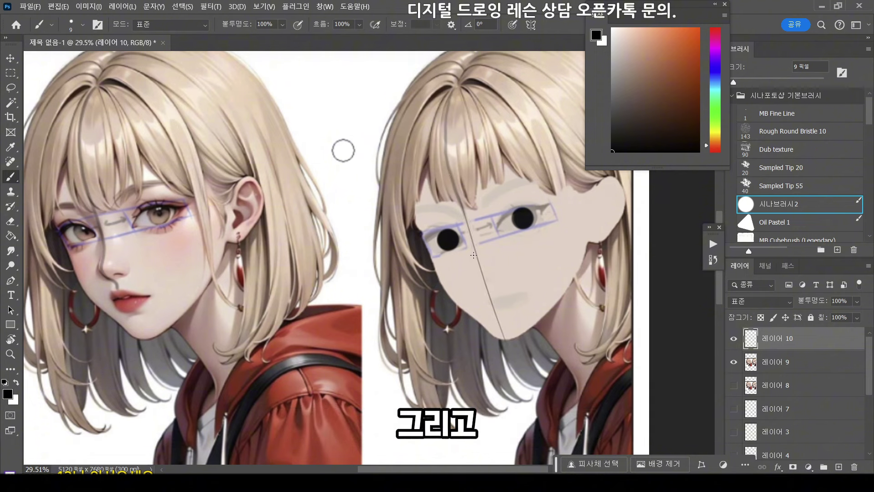
Step: Sketch circles on the centre line for the nose tip and the peak of the upper lip
mouse_move(475, 250)
mouse_down()
mouse_move(473, 280)
mouse_move(486, 285)
mouse_up()
key(ctrl+z)
key(ctrl+z)
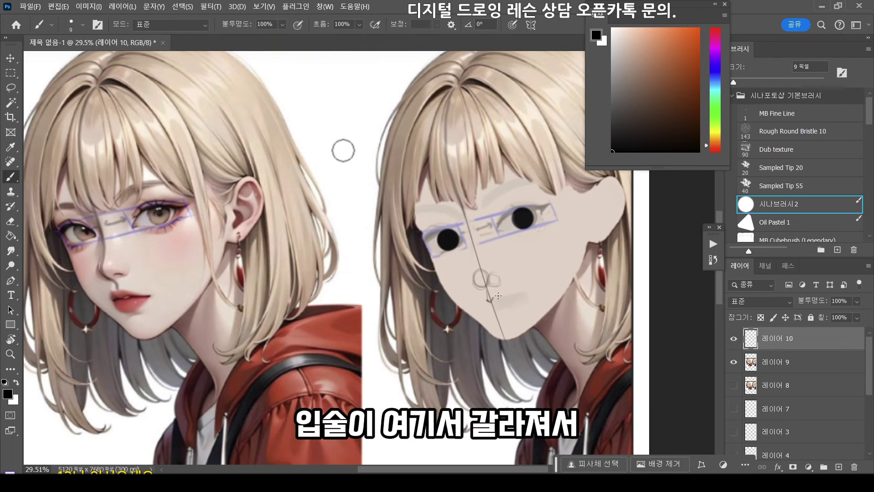
drag(491, 299, 495, 299)
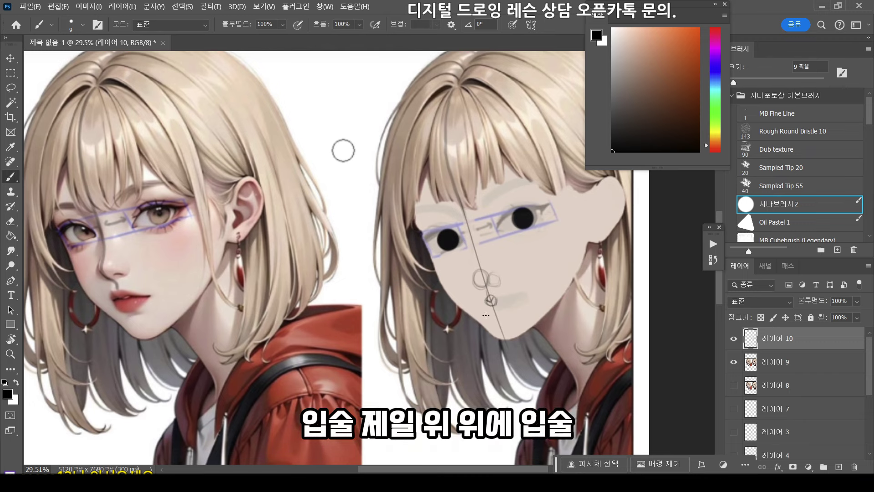
Step: Draw the mouth's parting line from the lip circle out to the right-hand corner of the mouth
scroll(502, 296, up, 2)
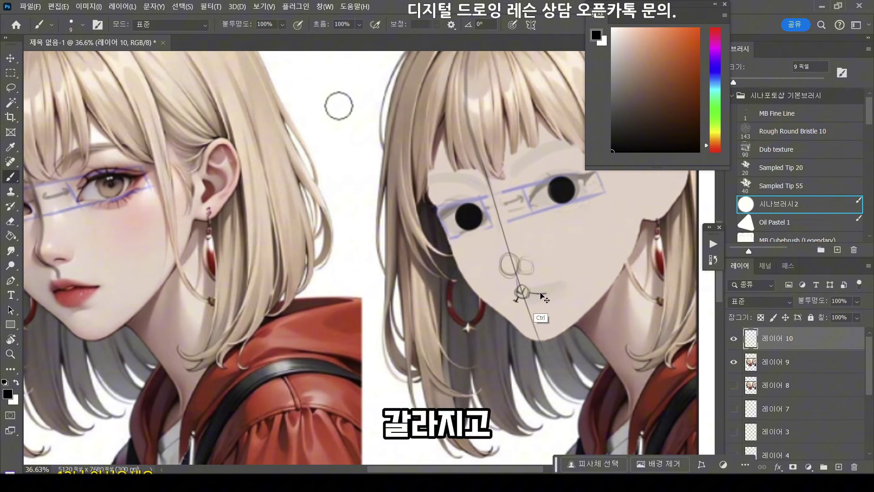
drag(529, 293, 554, 290)
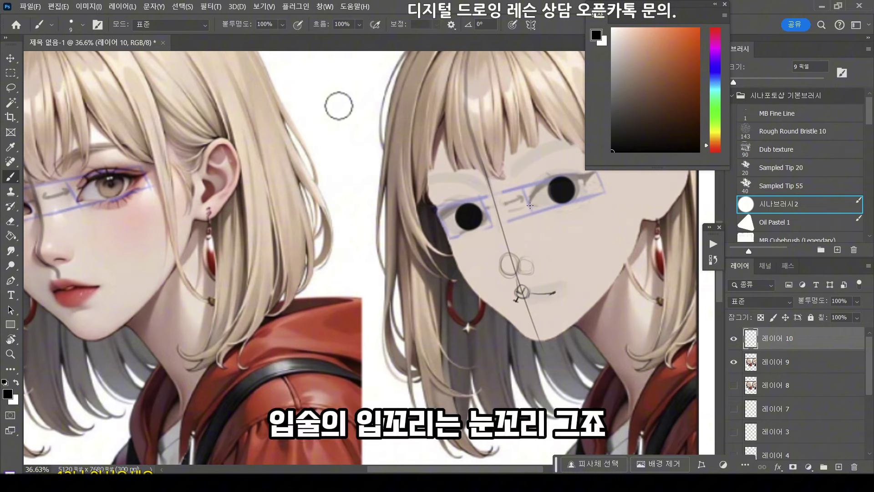
key(ctrl+z)
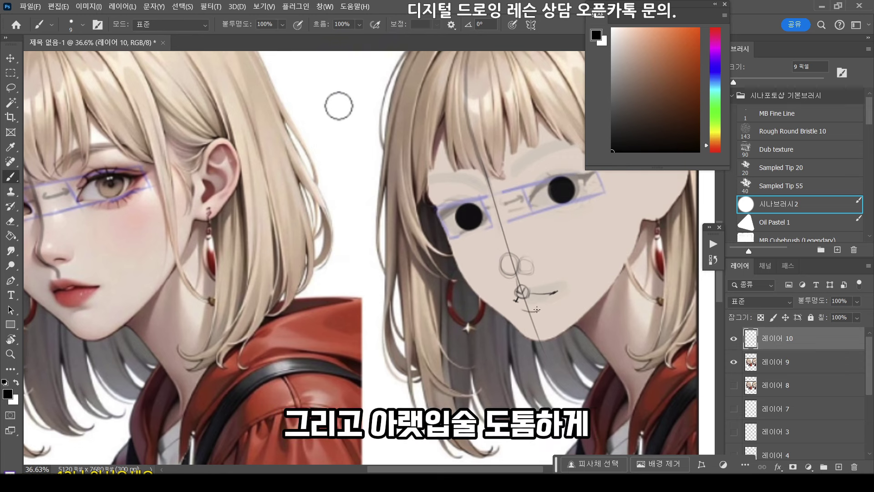
Step: Add short curved strokes below the mouth for the lower lip and the chin fold
key(ctrl+z)
mouse_move(538, 308)
mouse_down()
mouse_move(526, 309)
mouse_move(531, 295)
mouse_up()
drag(532, 311, 550, 301)
key(ctrl+z)
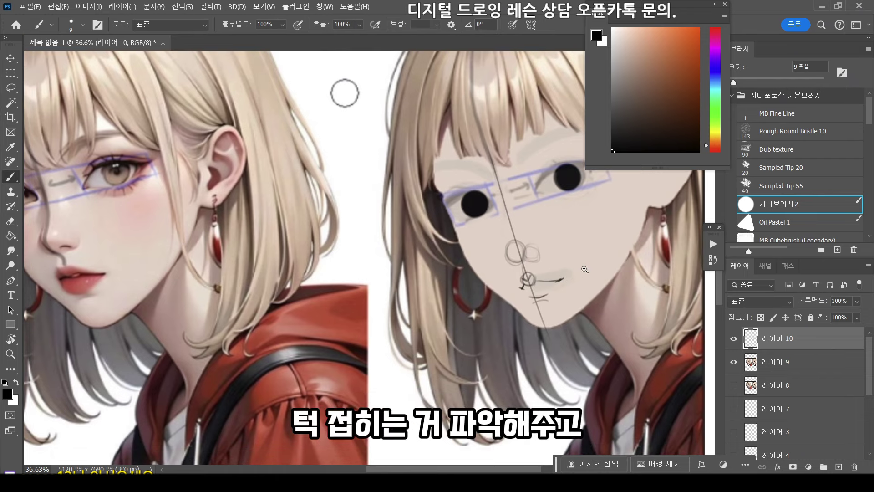
Step: Draw the nose bridge line down to the nose circle and mark the inner corners of both eyes
mouse_move(585, 269)
mouse_down()
mouse_move(546, 269)
mouse_move(575, 269)
mouse_up()
mouse_move(511, 218)
mouse_down()
mouse_move(501, 248)
mouse_move(511, 283)
mouse_up()
drag(558, 215, 561, 220)
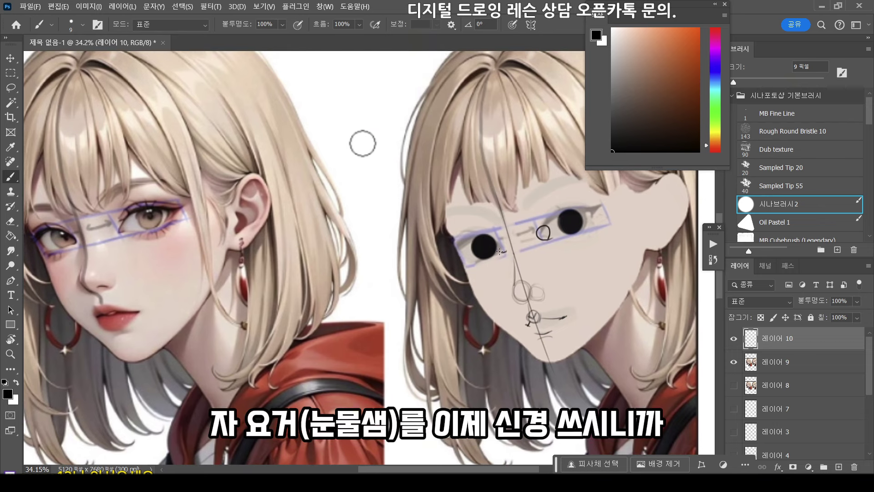
drag(500, 251, 502, 257)
Step: Paint over the black iris of the right-hand eye with sampled greyish skin tones to form a flat eye shape
alt+click(554, 230)
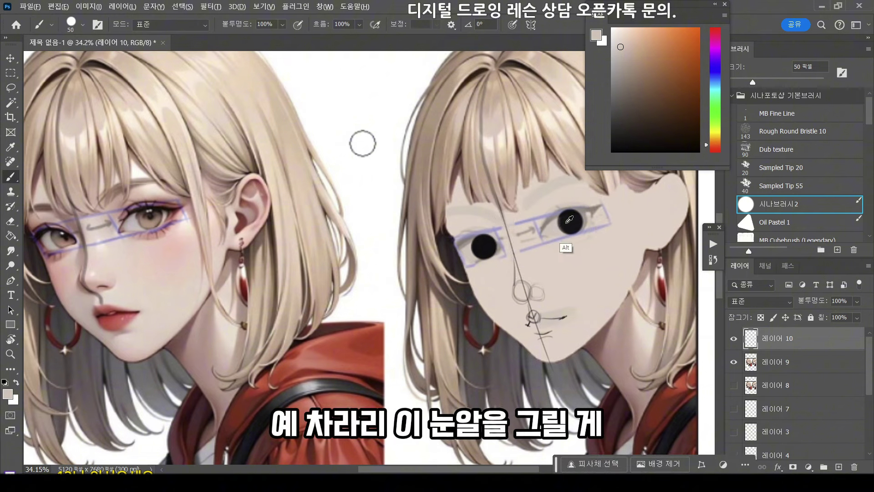
alt+click(551, 234)
drag(564, 224, 571, 221)
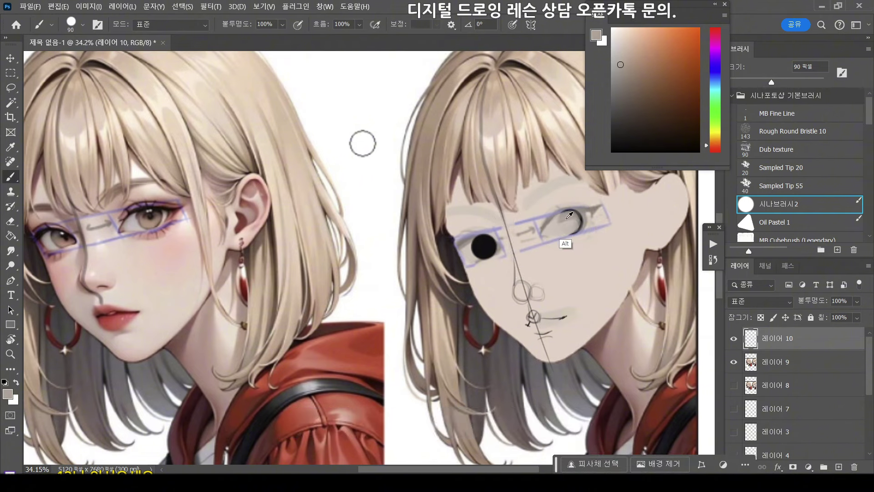
alt+click(571, 218)
alt+click(571, 218)
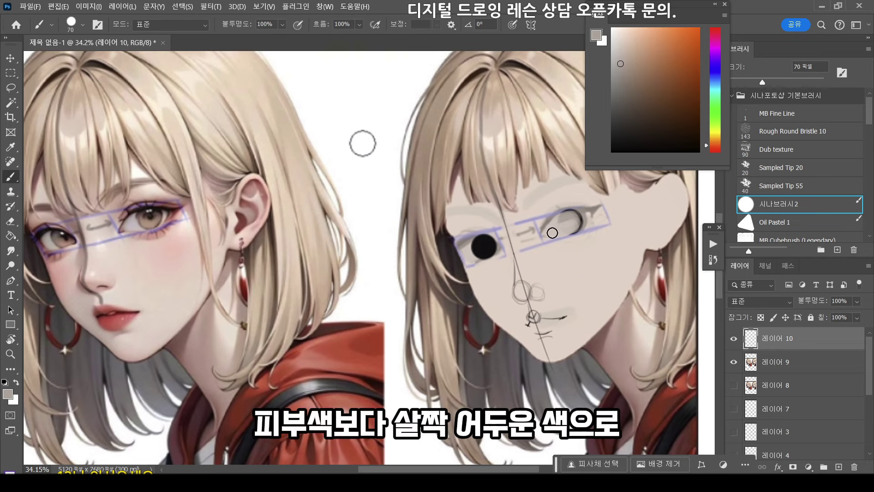
alt+click(565, 217)
key([)
drag(546, 238, 566, 225)
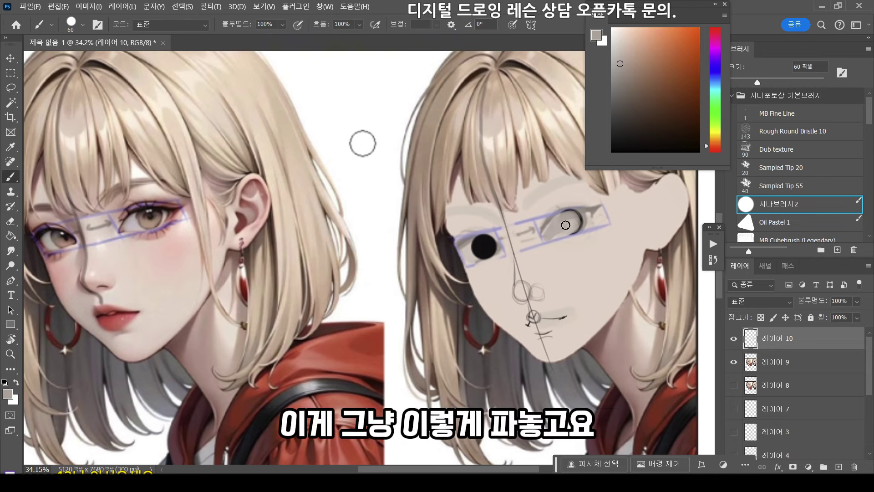
alt+click(551, 241)
alt+click(550, 241)
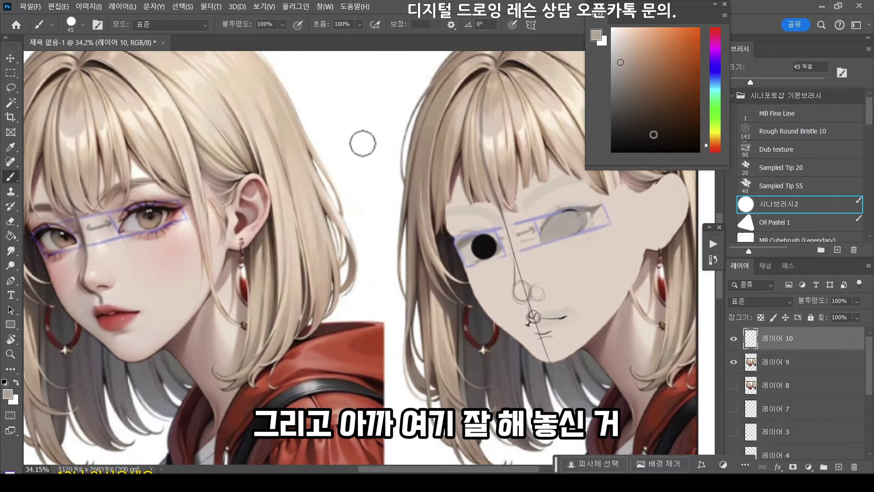
Step: Draw a black 10 px guide line linking the inner eye corners on the reference face
drag(159, 241, 194, 241)
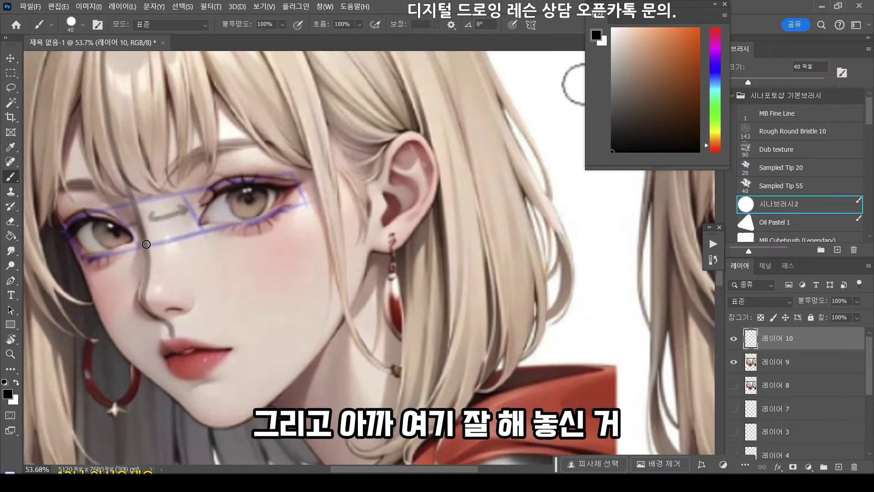
key(bracketleft)
key(bracketleft)
key(bracketleft)
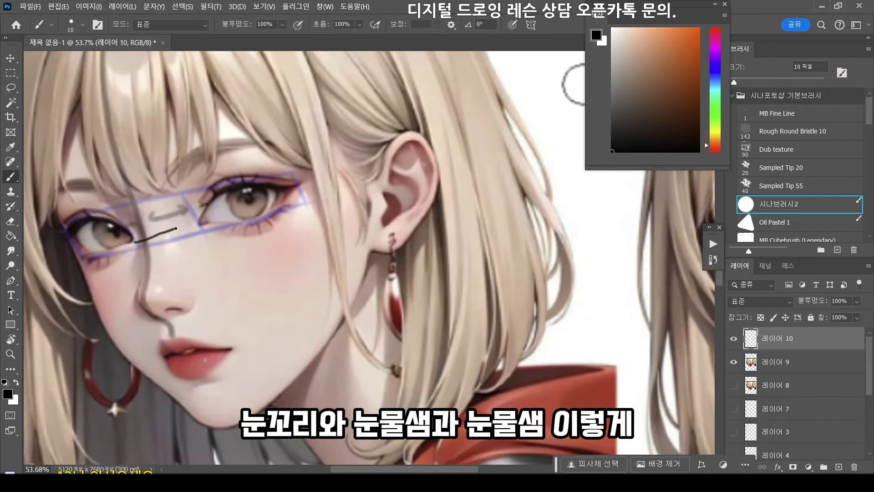
mouse_move(136, 235)
mouse_down()
mouse_move(176, 228)
mouse_move(144, 235)
mouse_up()
key(ctrl+z)
key(z)
drag(198, 223, 160, 223)
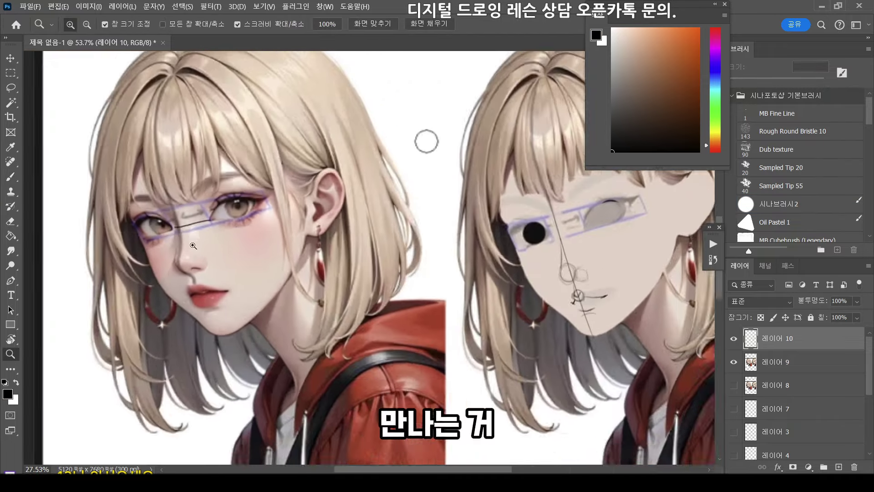
Step: Draw a guide line between the redrawn face's inner eye corners and a slanted stroke through the right-hand eye's inner corner
drag(487, 246, 505, 244)
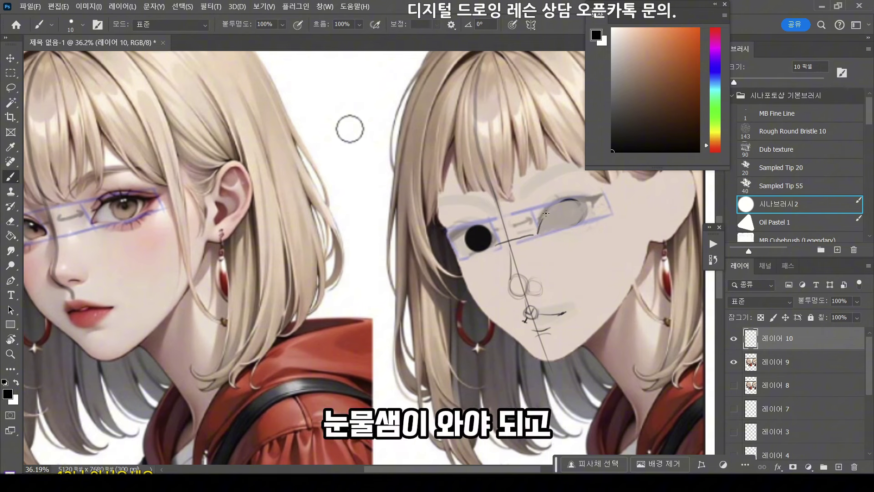
mouse_move(548, 203)
mouse_down()
mouse_move(535, 241)
mouse_move(587, 200)
mouse_move(592, 212)
mouse_move(522, 241)
mouse_move(540, 241)
mouse_up()
drag(516, 172, 467, 291)
mouse_move(481, 242)
mouse_down()
mouse_move(580, 193)
mouse_move(618, 229)
mouse_up()
key(ctrl+z)
key(ctrl+z)
Step: Try straight angle lines along the right-hand eye's upper lid and across both eyes of the redrawn face
drag(481, 235, 560, 201)
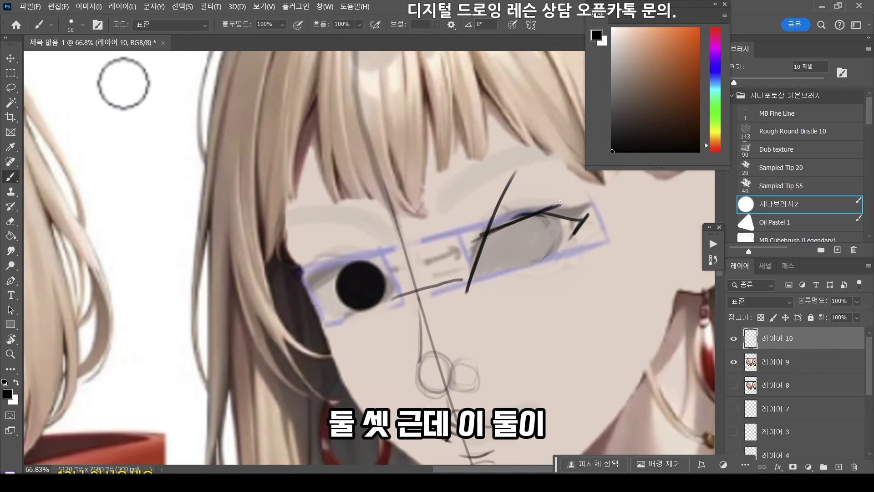
key(ctrl+z)
key(ctrl+z)
drag(473, 238, 526, 217)
key(ctrl+z)
key(ctrl+z)
drag(323, 272, 549, 219)
key(ctrl+z)
drag(473, 234, 569, 208)
key(ctrl+z)
mouse_move(321, 273)
mouse_down()
mouse_move(574, 206)
mouse_move(522, 221)
mouse_move(567, 213)
mouse_up()
key(ctrl+z)
key(ctrl+z)
Step: Draw a thick black upper lid line across the right-hand eye with a 20 px brush
drag(623, 226, 560, 231)
key(e)
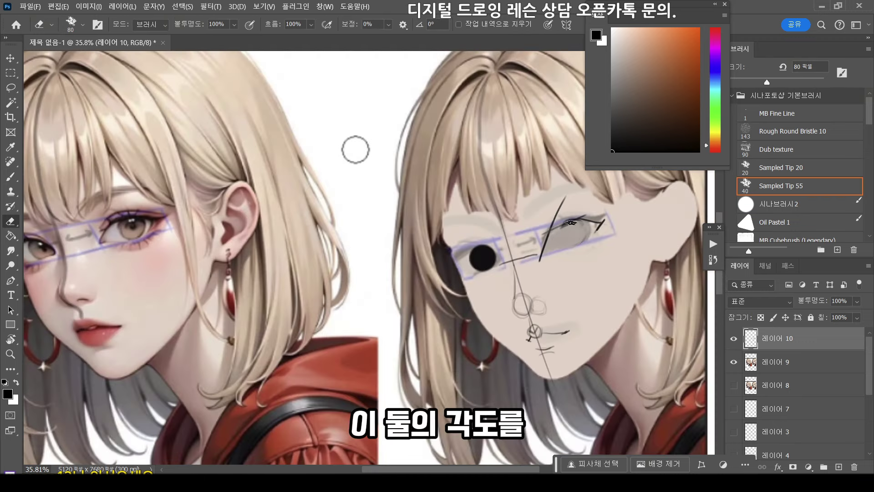
key(b)
alt+click(566, 225)
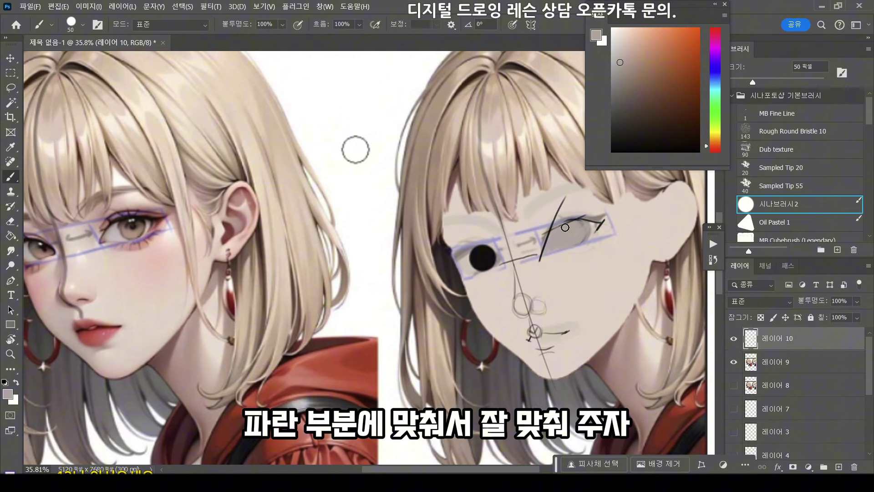
key(d)
key(bracketleft)
key(bracketleft)
key(bracketleft)
key(bracketleft)
key(bracketleft)
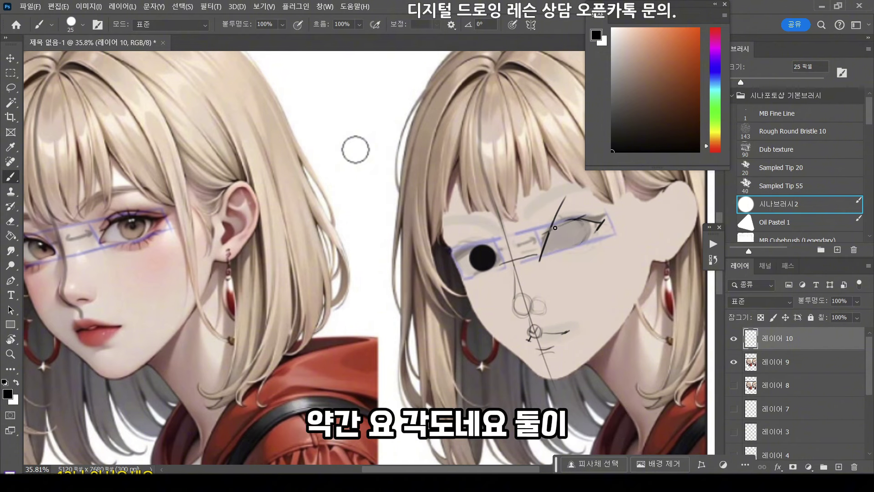
drag(553, 227, 588, 218)
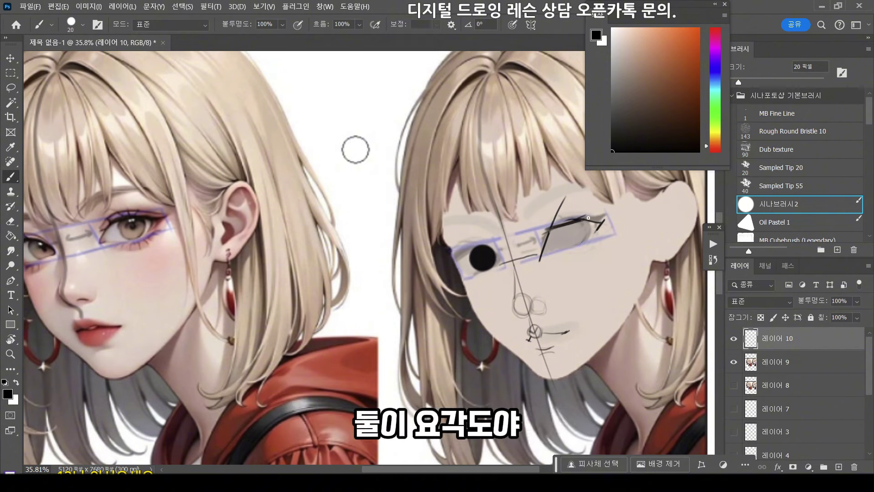
Step: Draw the left-hand eye's upper lid stroke and paint over its black iris with sampled grey tones
drag(355, 150, 381, 143)
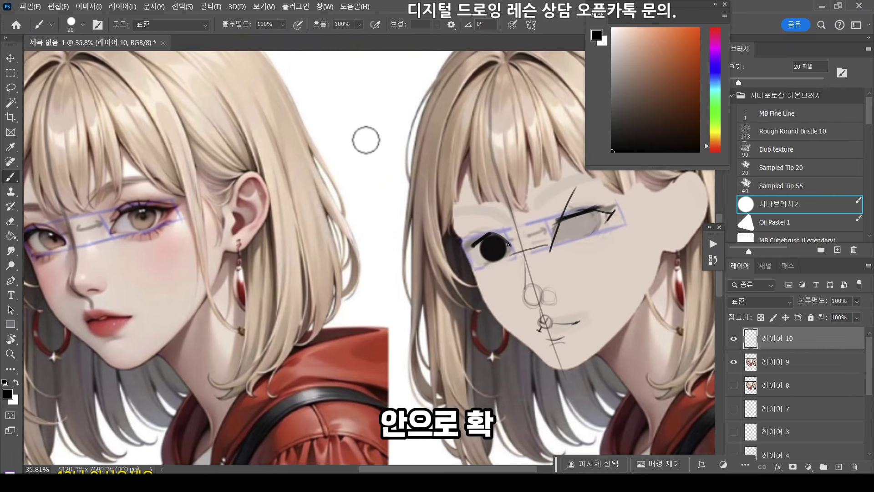
key(bracketright)
key(bracketright)
key(bracketright)
key(bracketright)
key(bracketright)
key(bracketright)
alt+click(481, 248)
mouse_move(492, 242)
mouse_down()
mouse_move(479, 248)
mouse_move(503, 249)
mouse_move(486, 260)
mouse_up()
alt+click(495, 247)
alt+click(490, 243)
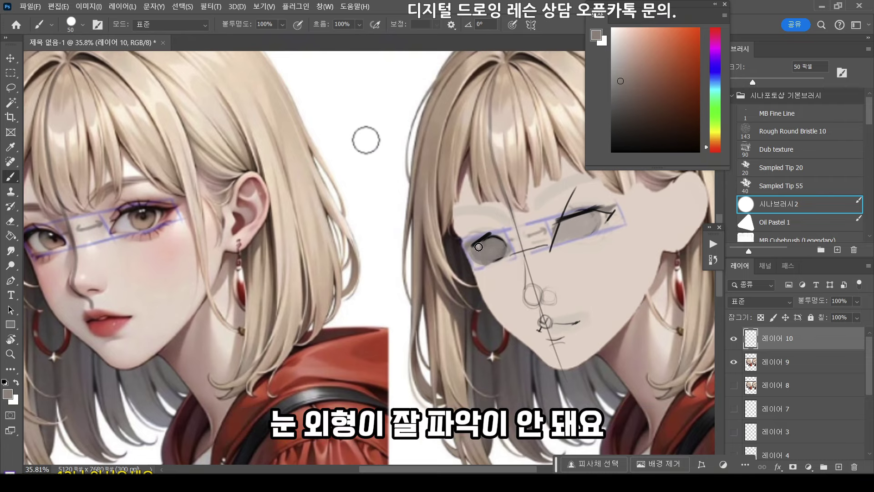
alt+click(496, 246)
Step: Outline the lids and corners of both eyes in black with a 10 px brush and reduce the brush to 9 px
key(bracketleft)
key(bracketleft)
key(bracketleft)
key(bracketleft)
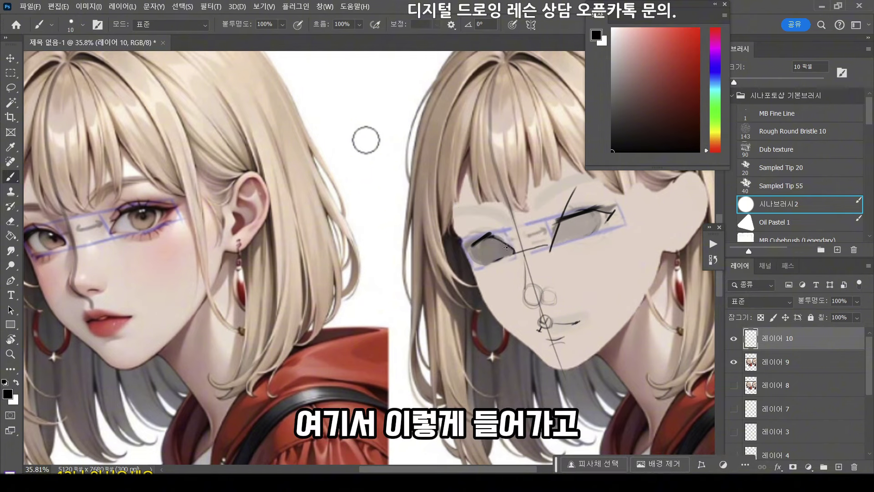
drag(562, 223, 552, 245)
drag(472, 252, 485, 249)
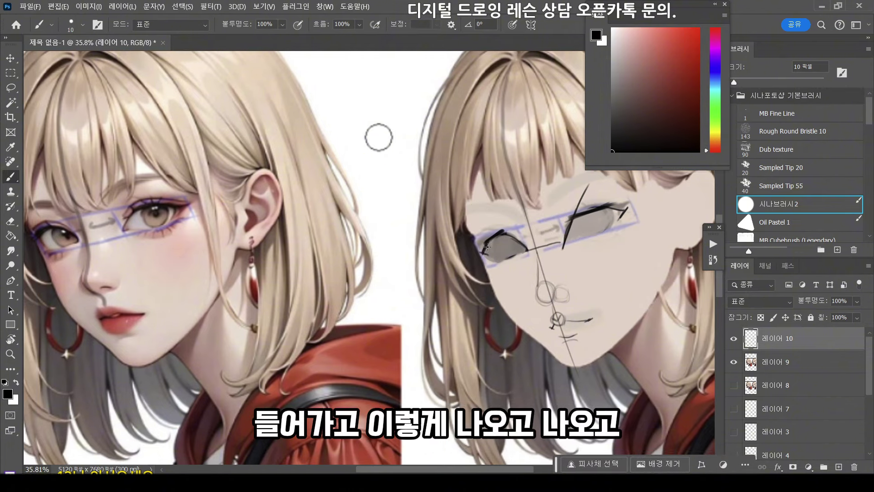
mouse_move(631, 209)
mouse_down()
mouse_move(606, 207)
mouse_move(622, 197)
mouse_up()
key(bracketleft)
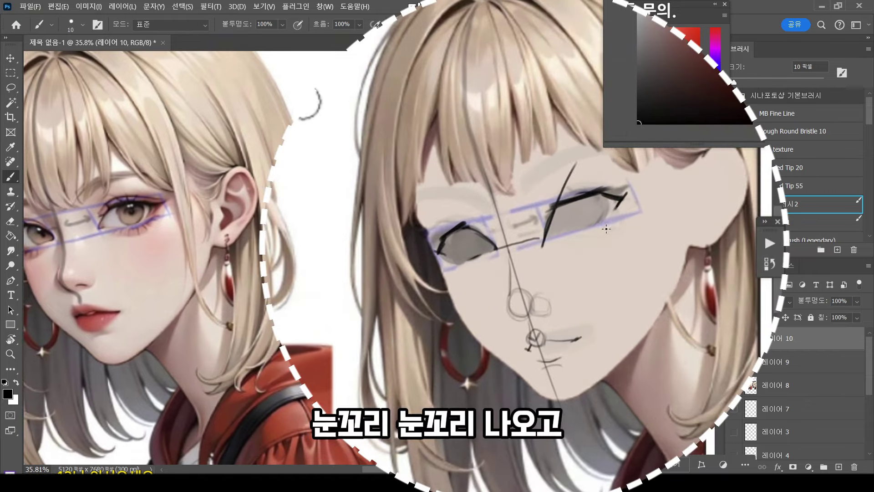
key(bracketleft)
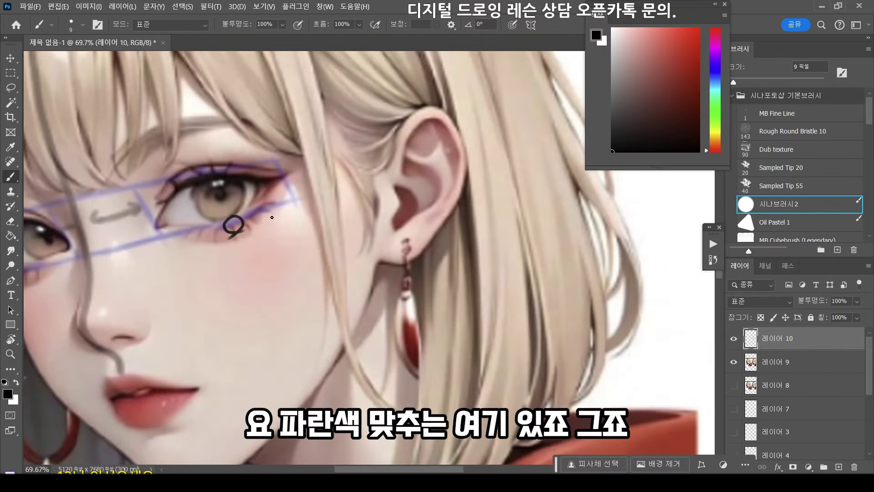
Step: Try a stroke along the lower lid of the reference's right-hand eye and undo the marks made there
key(ctrl+z)
mouse_move(202, 234)
mouse_down()
mouse_move(229, 232)
mouse_move(255, 200)
mouse_up()
key(ctrl+z)
key(ctrl+space)
drag(678, 219, 589, 238)
key(ctrl+space)
mouse_move(590, 238)
mouse_down()
mouse_move(603, 238)
mouse_move(561, 254)
mouse_move(579, 252)
mouse_move(594, 233)
mouse_up()
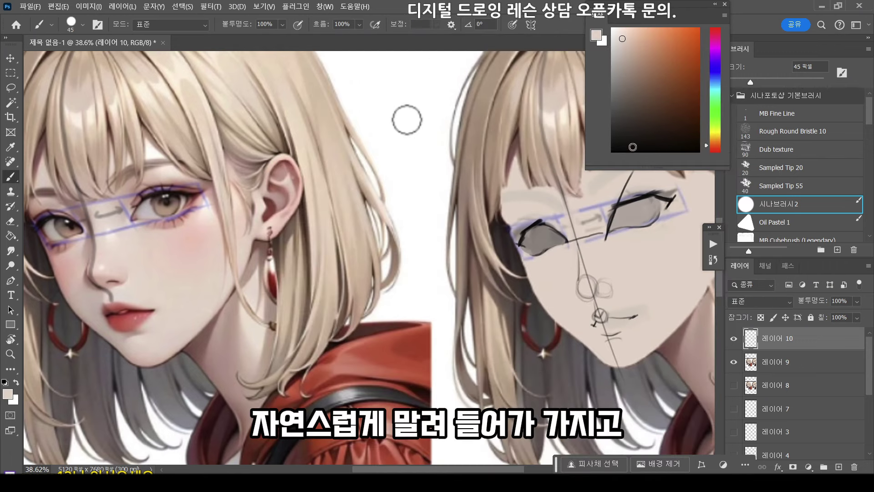
Step: Reinforce the lower lid line of the redrawn right-hand eye in black with a 10 px brush
key(d)
key(bracketleft)
key(bracketleft)
key(bracketleft)
key(bracketleft)
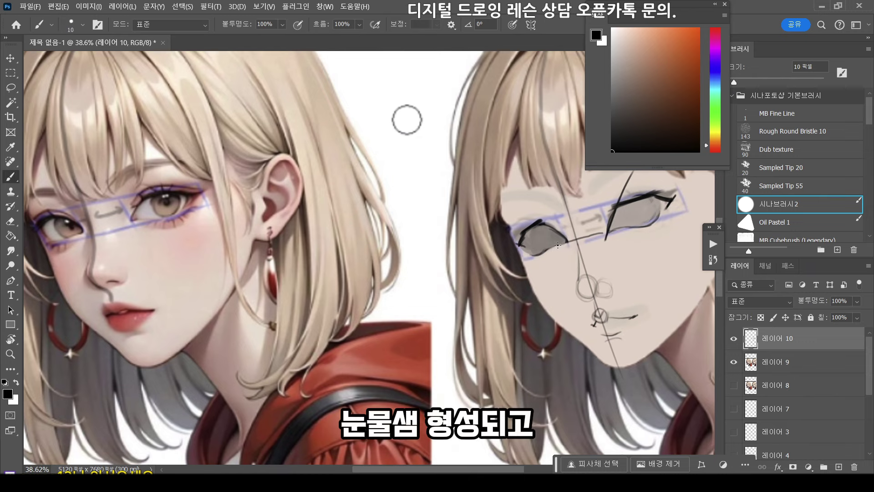
scroll(558, 245, down, 1)
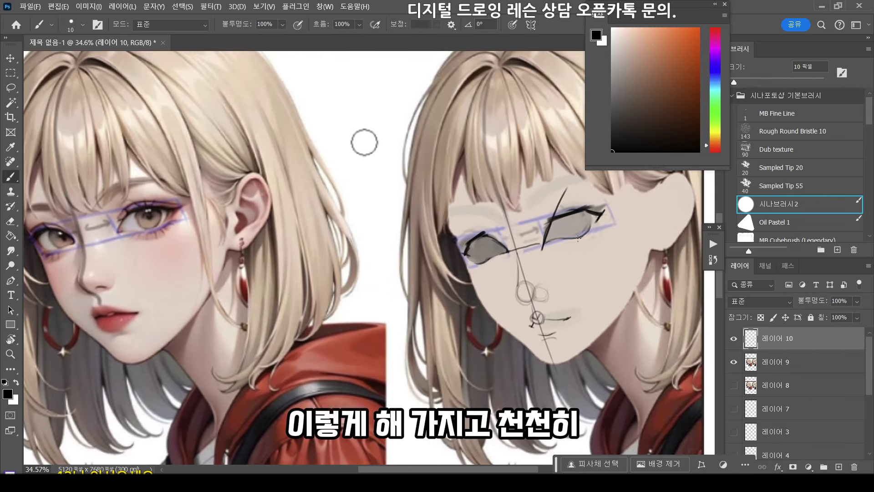
drag(578, 238, 570, 239)
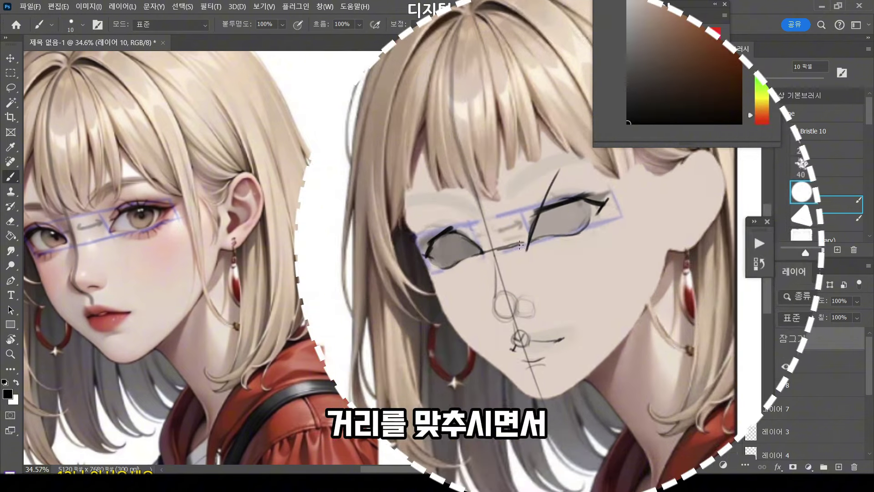
Step: Paint over the excess diagonal line around the redrawn right-hand eye's inner corner using sampled skin tone and a 45 px brush
alt+click(536, 250)
key(bracketright)
key(bracketright)
key(bracketright)
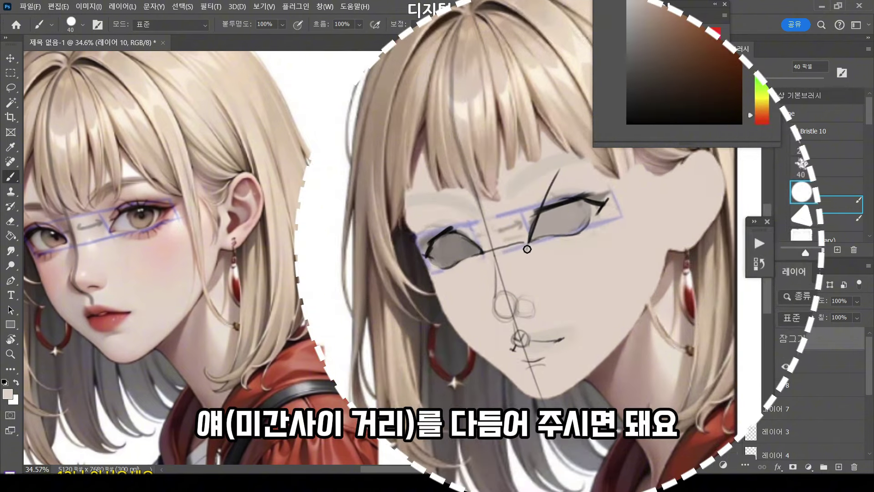
key(bracketright)
mouse_move(552, 205)
mouse_down()
mouse_move(562, 187)
mouse_move(544, 218)
mouse_up()
Step: Thicken the redrawn right-hand eye's upper lid line in sampled black with a 25 px brush
alt+click(548, 222)
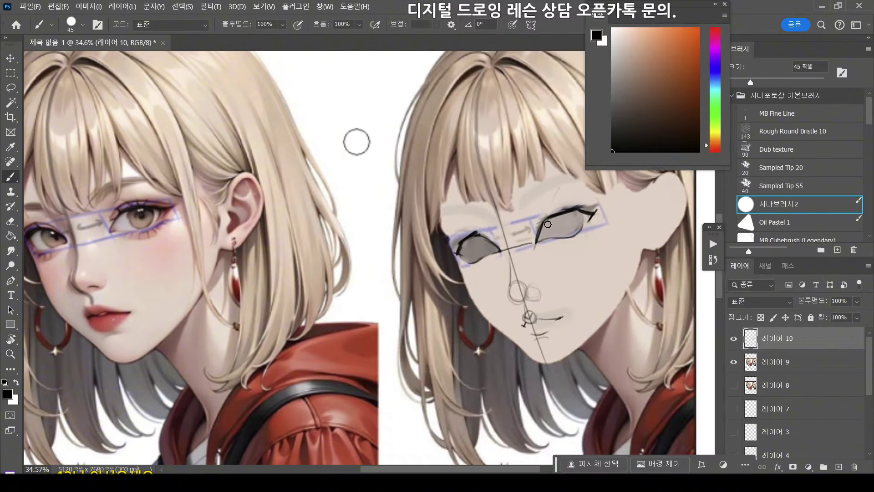
key(bracketright)
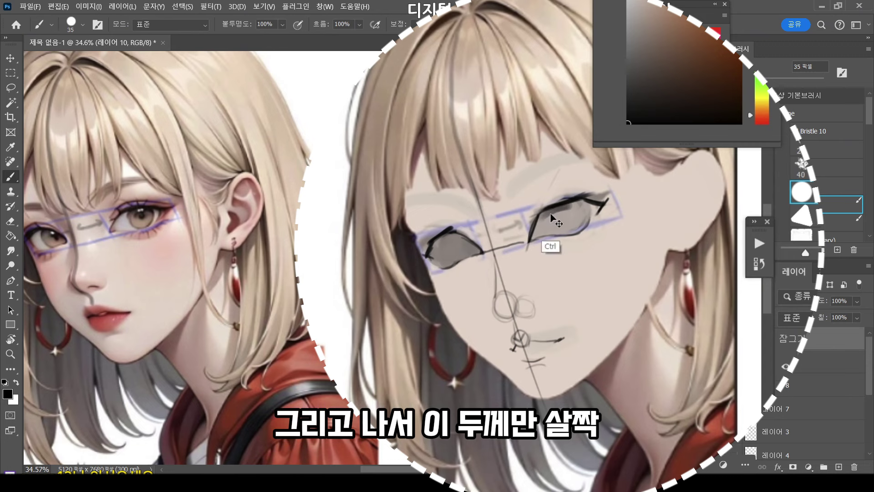
key(bracketleft)
key(ctrl+z)
drag(535, 221, 590, 202)
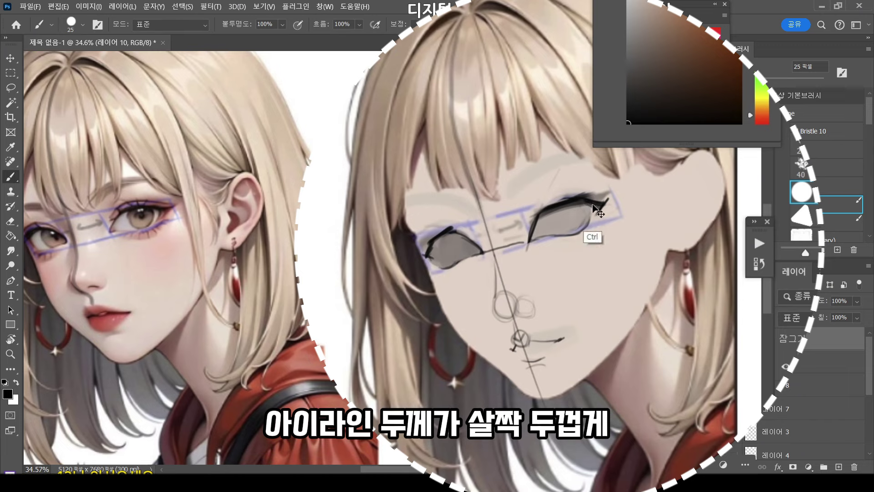
Step: Add short black lashes along the right-hand eye's upper lid with a 10 px brush, touching up around its inner corner with sampled tones
key(bracketleft)
key(bracketleft)
key(bracketleft)
key(bracketleft)
key(bracketleft)
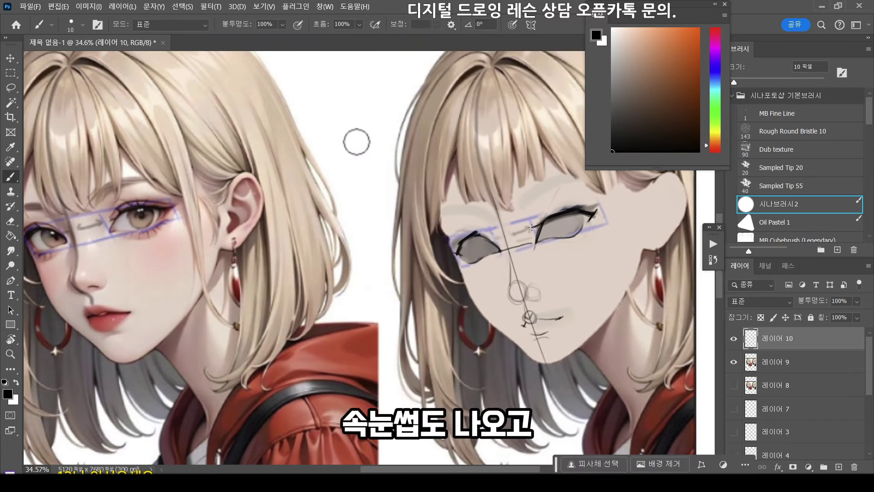
alt+click(532, 226)
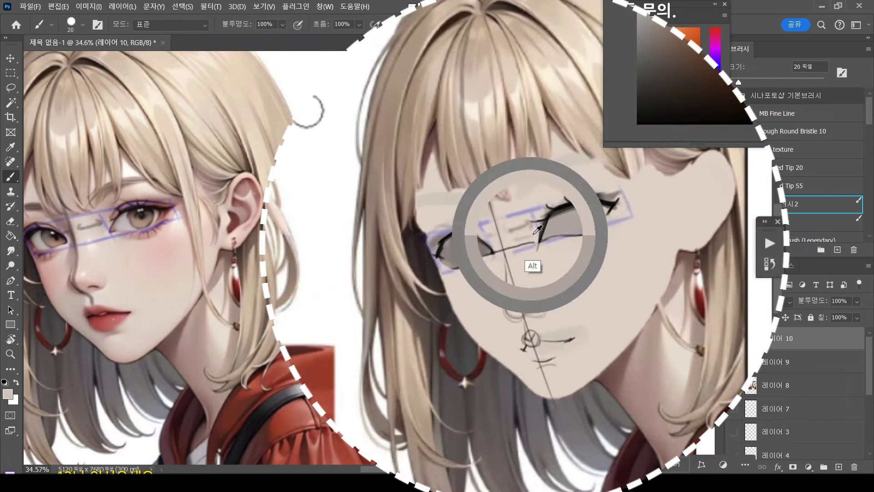
key(bracketright)
key(bracketright)
key(bracketright)
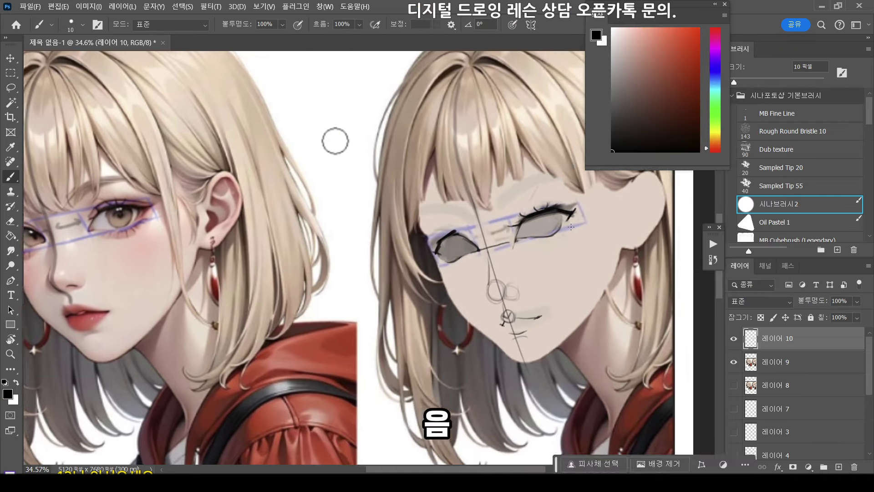
Step: Repaint the inside of the redrawn right-hand eye with its sampled grey and a 35 px brush
key(z)
drag(570, 227, 547, 207)
scroll(516, 198, up, 2)
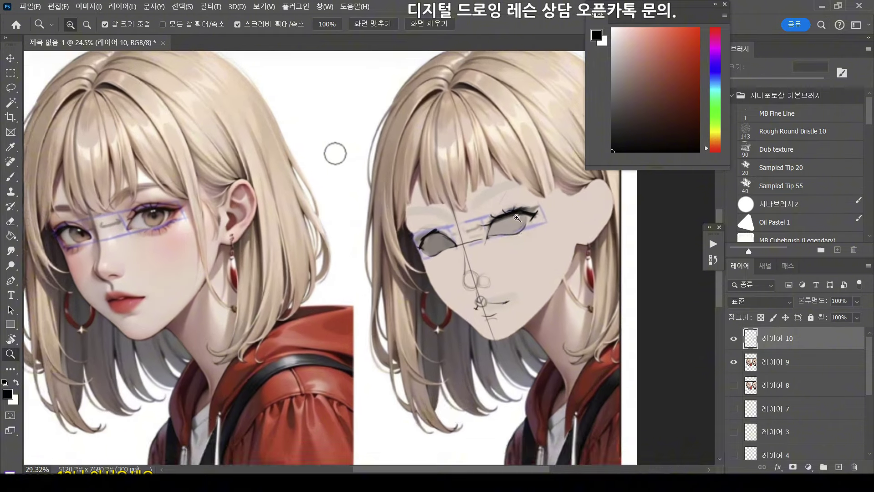
key(b)
alt+click(501, 223)
drag(501, 223, 515, 224)
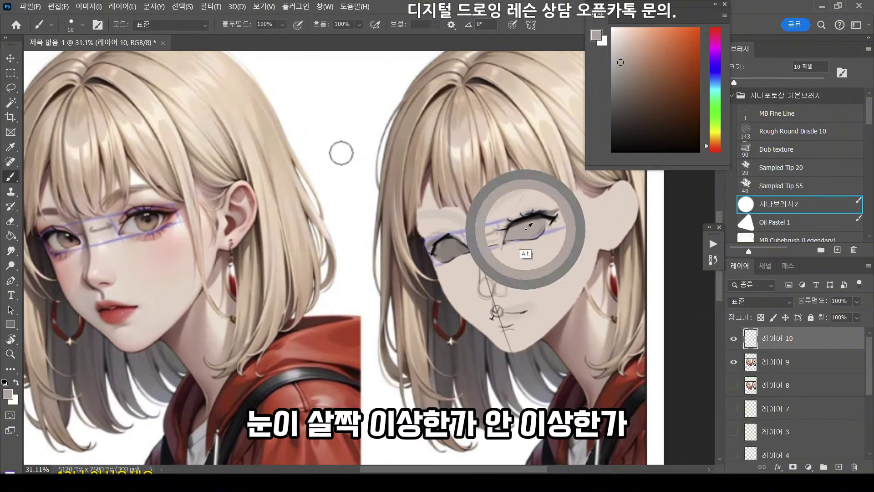
key(bracketright)
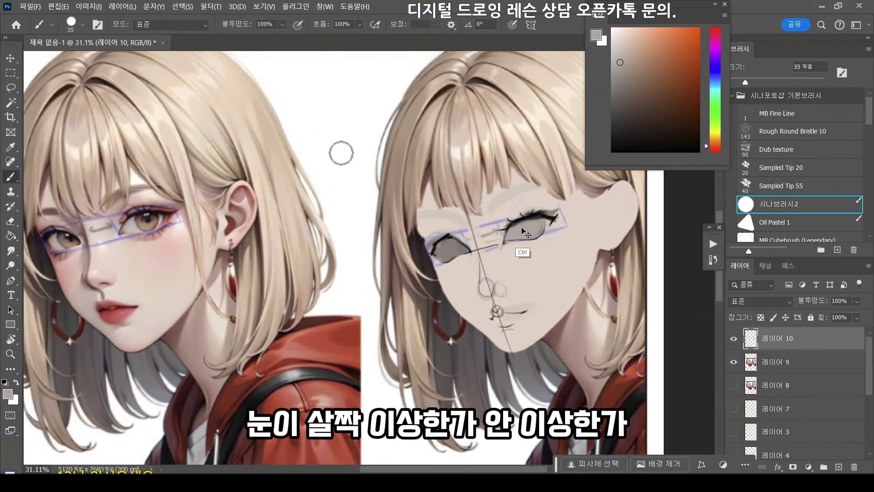
Step: Draw double-eyelid creases above both redrawn eyes in sampled black with a 15 px brush
alt+click(519, 220)
key(bracketleft)
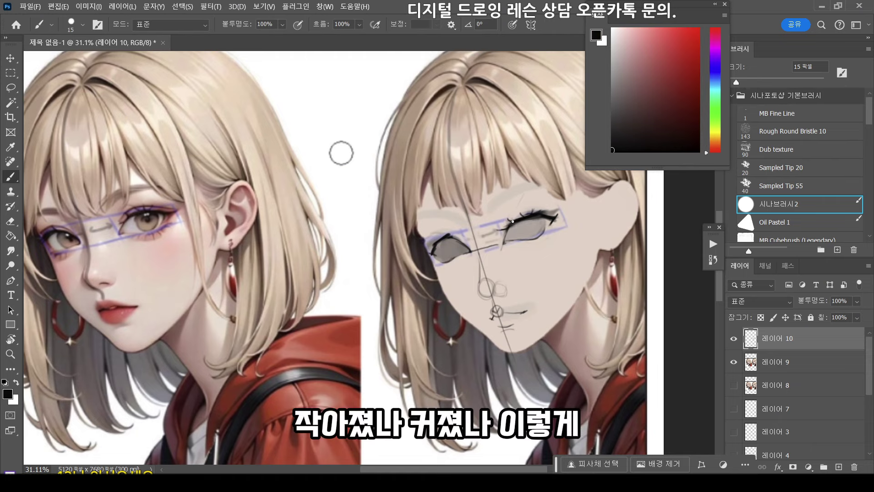
key(ctrl+space)
drag(533, 223, 512, 234)
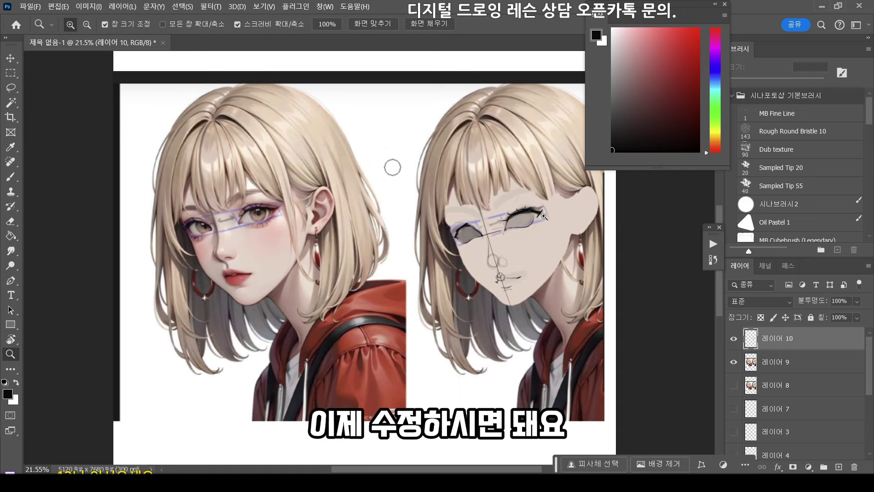
drag(519, 189, 544, 189)
key(b)
drag(504, 221, 521, 213)
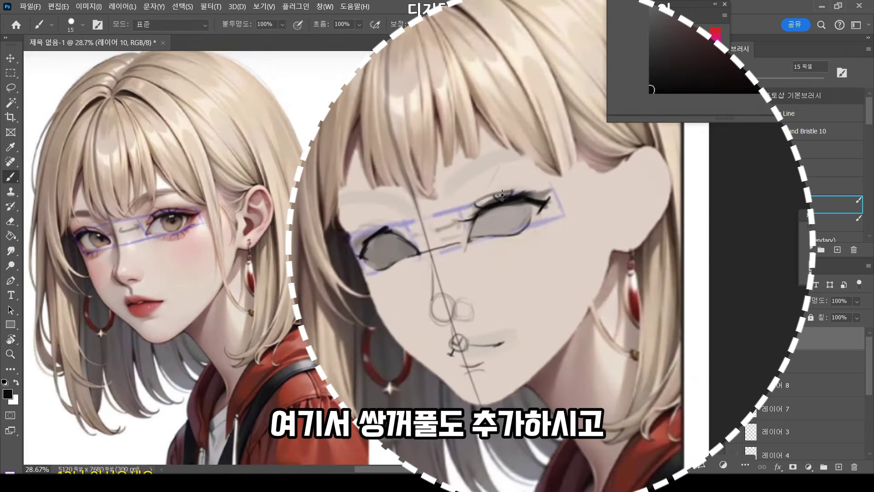
drag(389, 213, 403, 212)
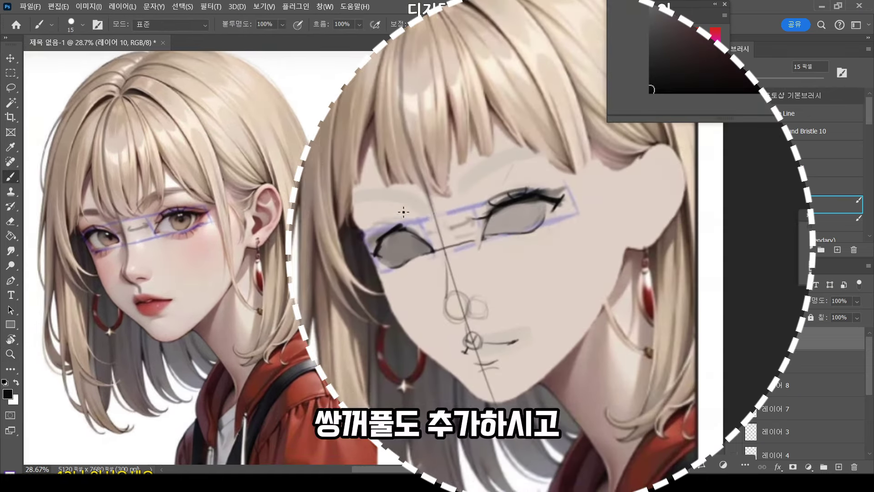
drag(482, 210, 501, 195)
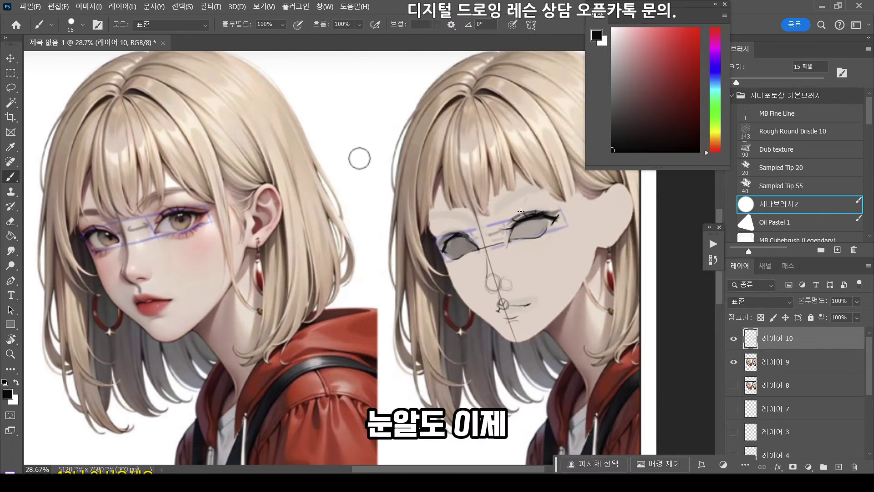
drag(520, 211, 541, 208)
Step: Create a new layer above the eye drawing for marking the reference face's irises
key(z)
mouse_move(351, 229)
mouse_down()
mouse_move(517, 242)
mouse_move(373, 250)
mouse_up()
key(b)
mouse_move(574, 234)
mouse_down()
mouse_move(557, 257)
mouse_move(604, 249)
mouse_move(541, 263)
mouse_move(500, 233)
mouse_up()
key(z)
drag(352, 241, 389, 239)
key(ctrl+shift+alt+n)
drag(320, 232, 479, 175)
key(b)
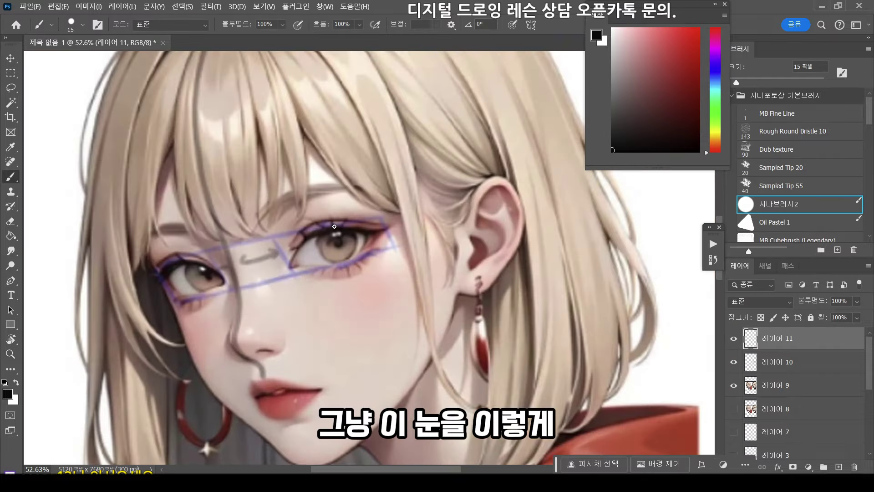
Step: Undo the stray mark and circle both irises of the reference face in red with a 15 px brush
key(ctrl+z)
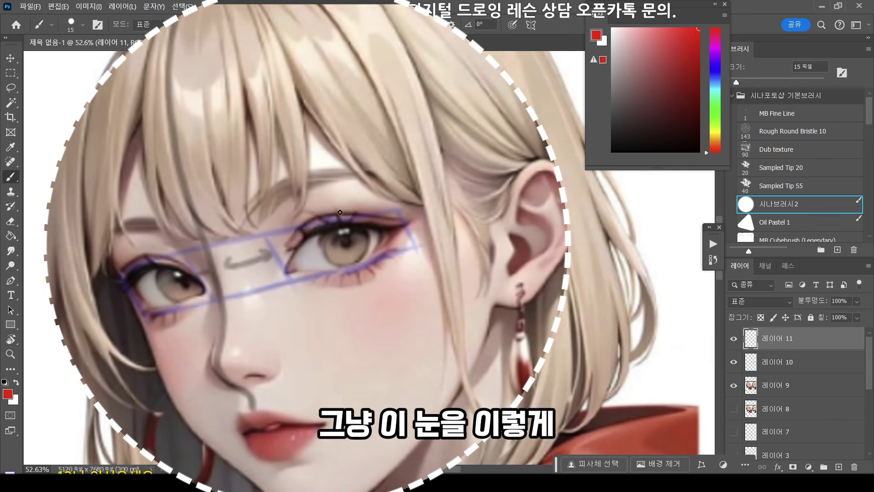
drag(339, 217, 360, 257)
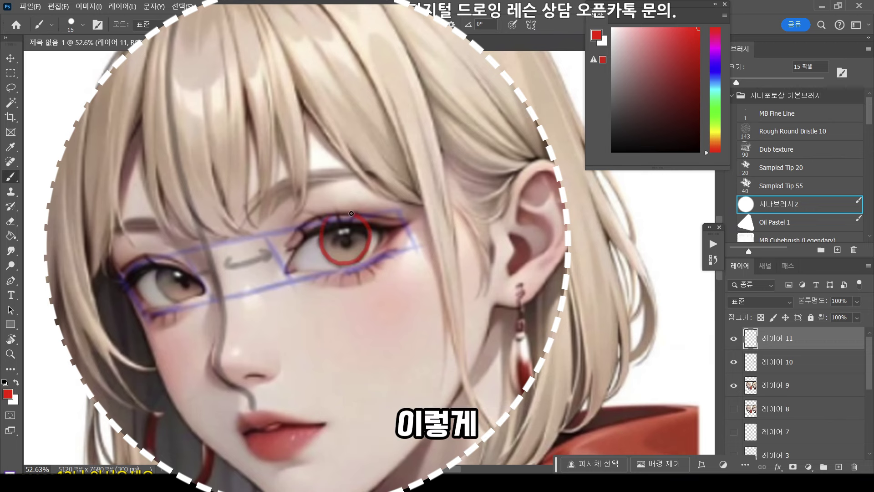
mouse_move(351, 213)
mouse_down()
mouse_move(326, 224)
mouse_move(341, 263)
mouse_move(365, 238)
mouse_move(336, 213)
mouse_up()
drag(232, 267, 274, 263)
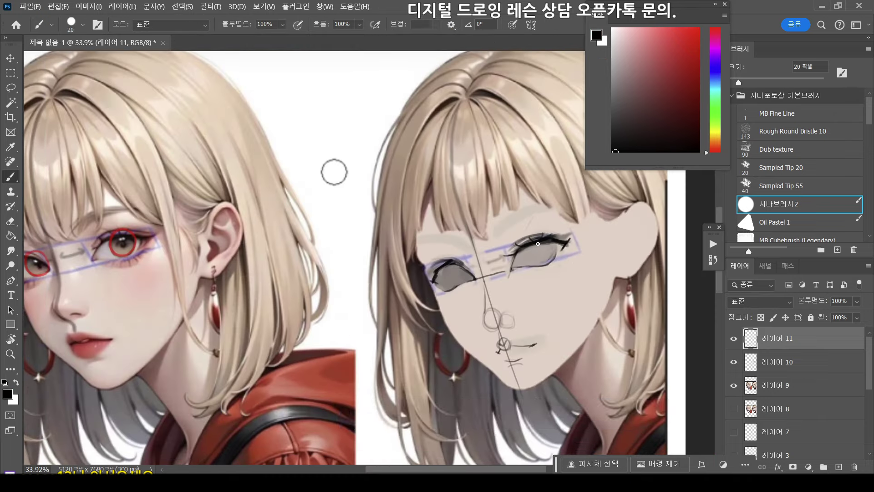
Step: Draw circular irises in both redrawn eyes in black with a 15 px brush and erase any overlap above the upper lids
key(bracketright)
mouse_move(530, 245)
mouse_down()
mouse_move(539, 260)
mouse_move(549, 228)
mouse_up()
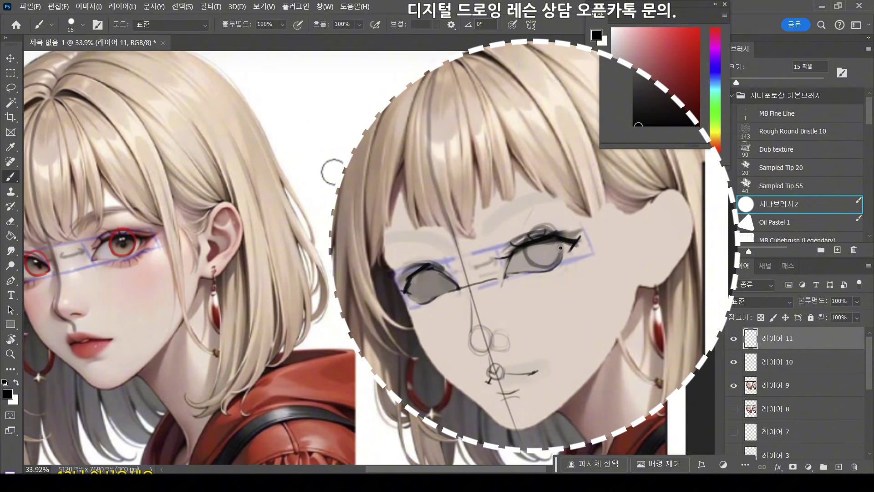
drag(421, 274, 460, 263)
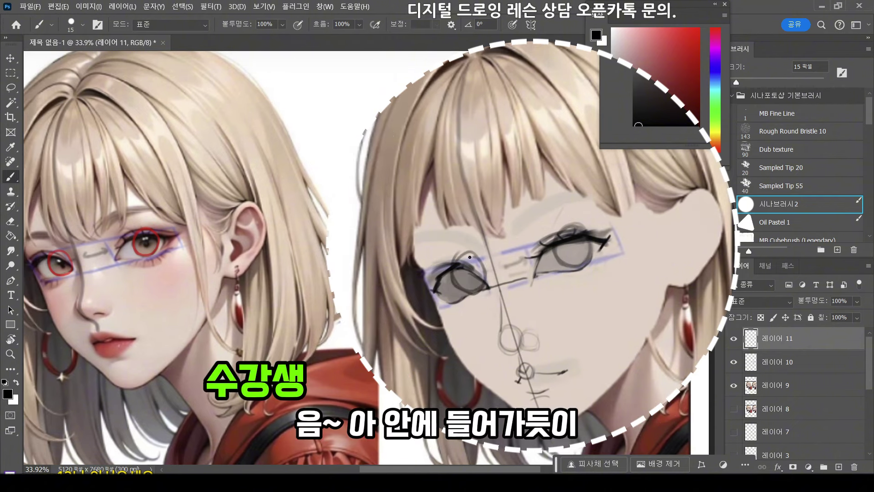
drag(476, 258, 470, 254)
key(e)
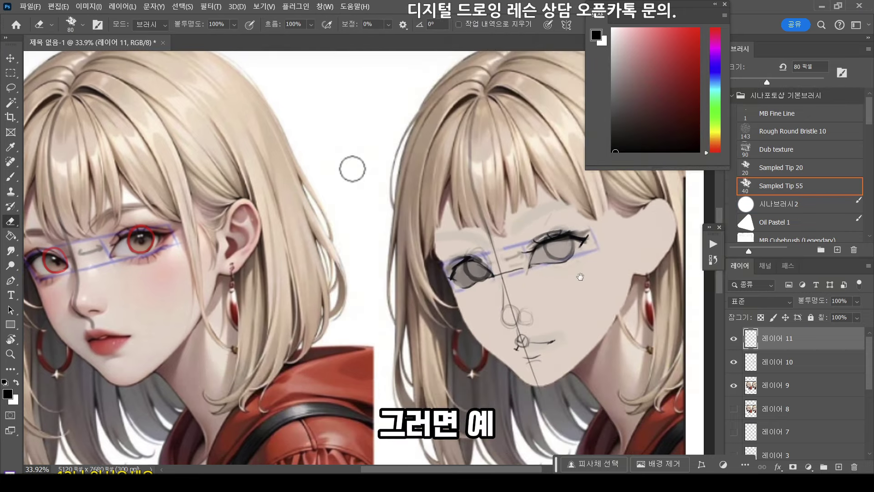
Step: Compare the redrawn eyes' angle and iris placement with the reference face at a reduced view
key(z)
drag(583, 275, 547, 292)
drag(571, 340, 533, 327)
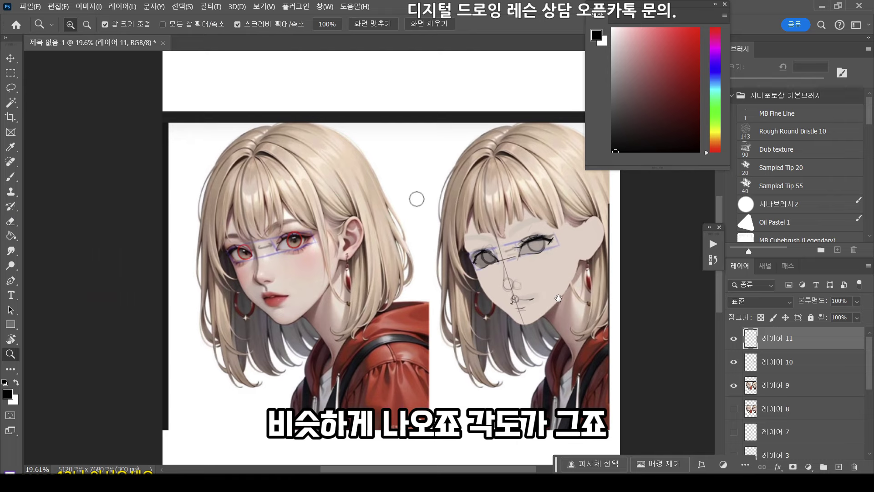
scroll(544, 262, up, 2)
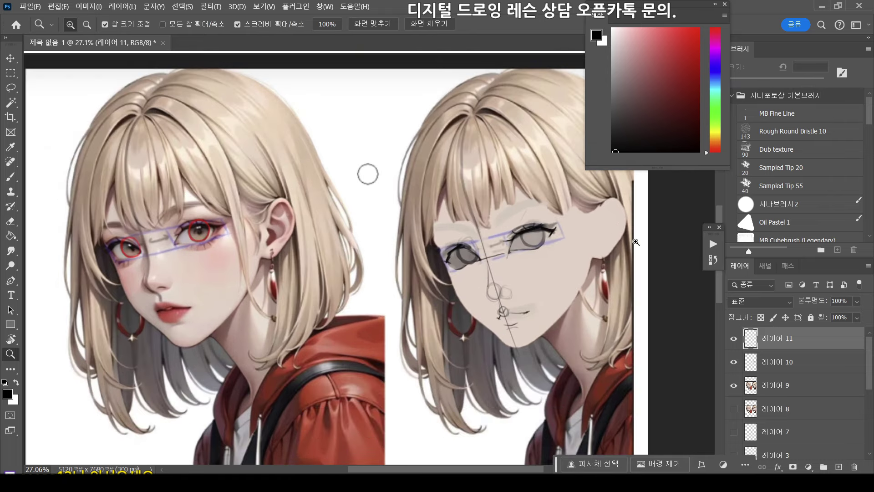
drag(635, 242, 644, 244)
drag(498, 270, 507, 270)
key(b)
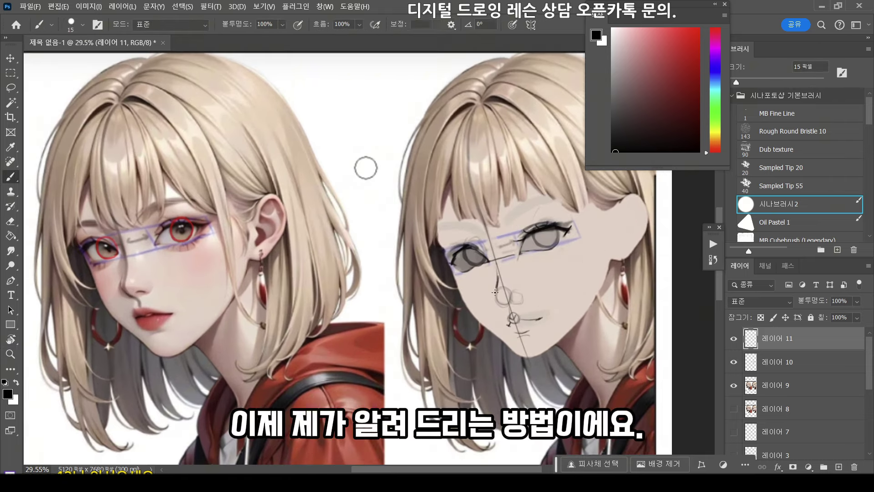